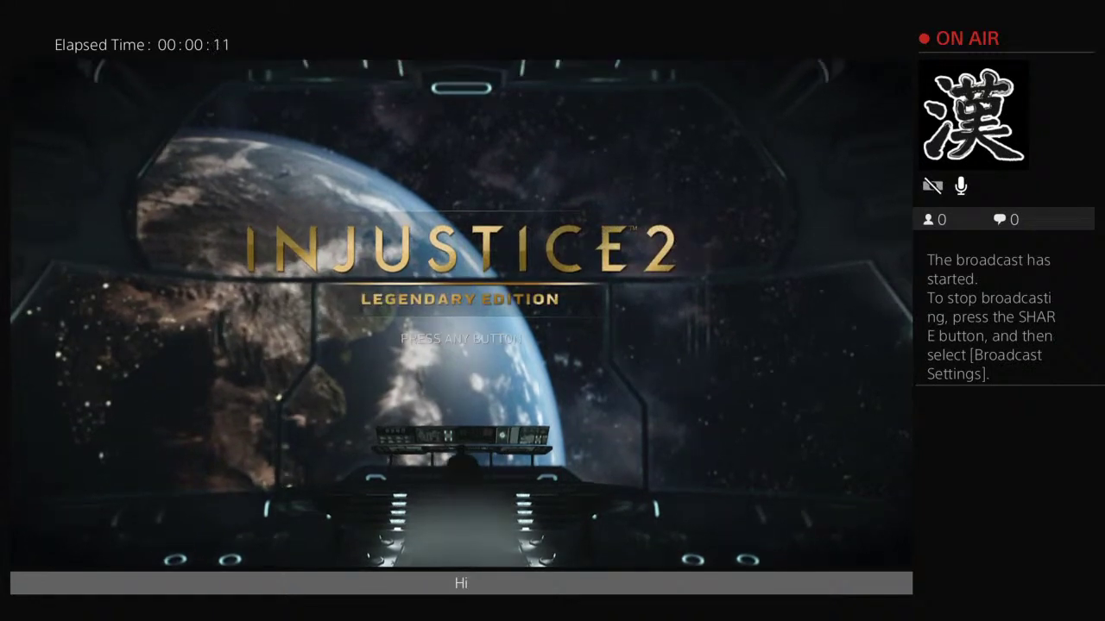
Dismiss the Injustice 2 title screen to enter the game
key(Return)
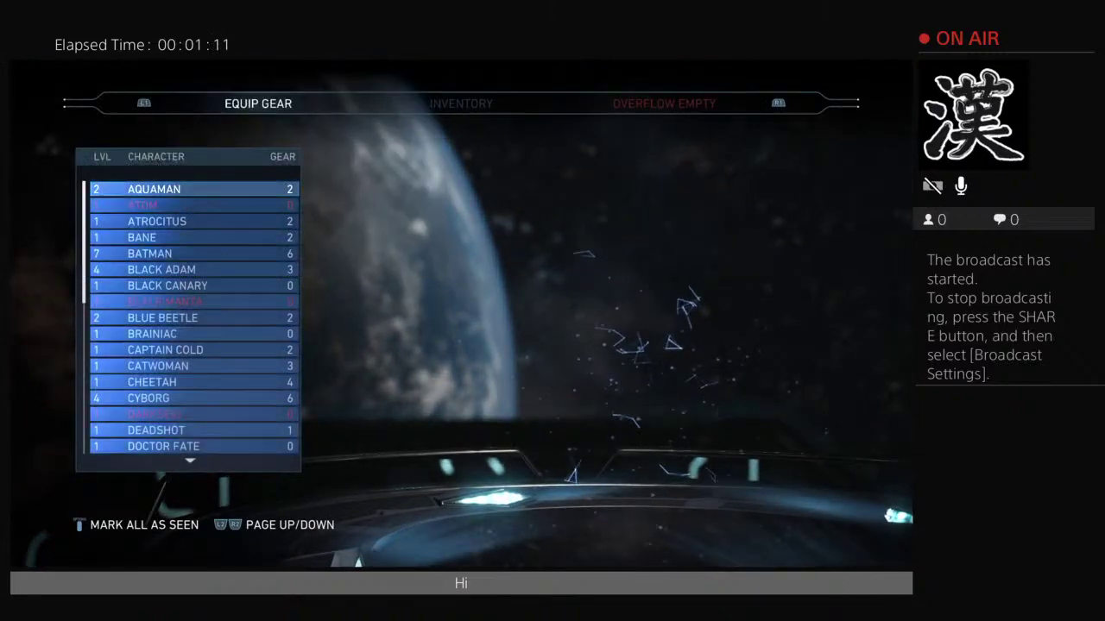
Preview the Inventory view, then return to the Equip Gear roster
key(Tab)
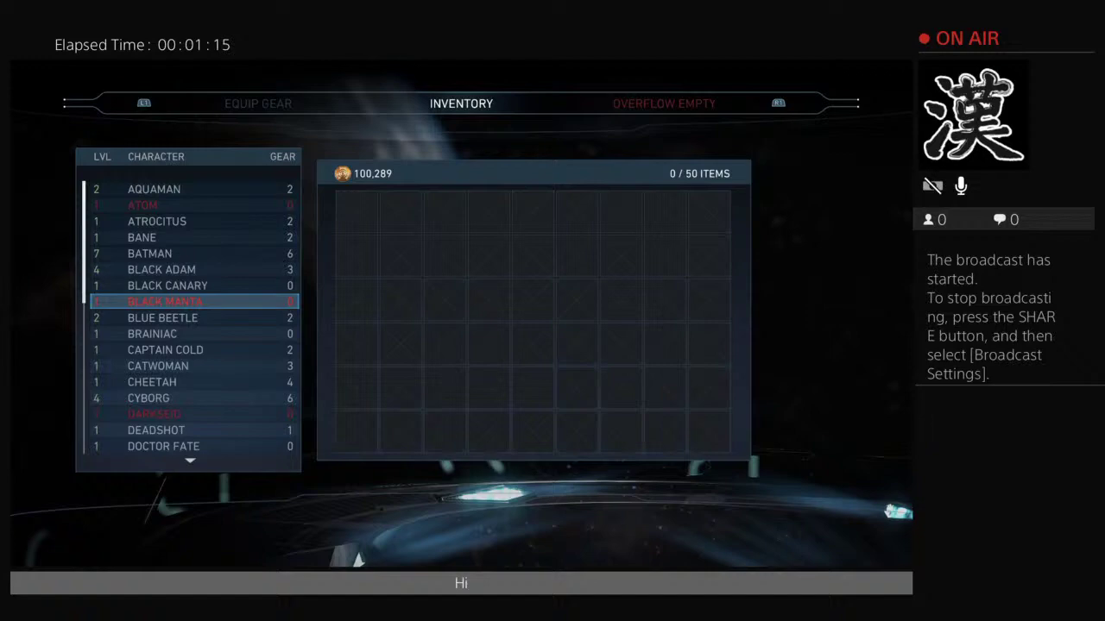
key(shift+Tab)
key(Up)
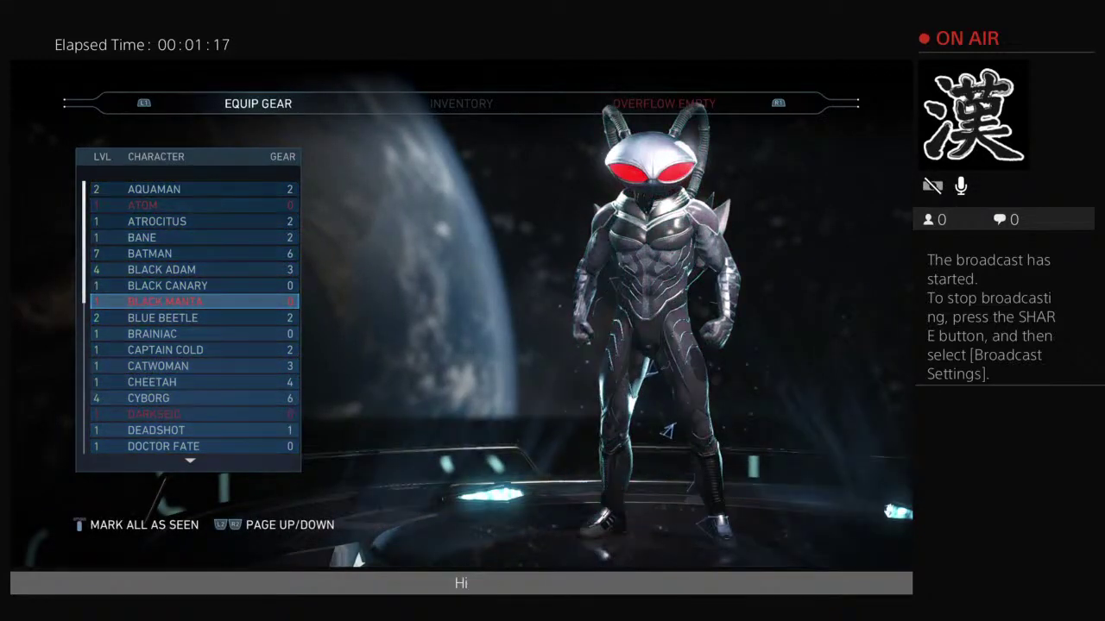
Browse the roster past Black Manta toward Firestorm, then exit to the hub scene
key(Down)
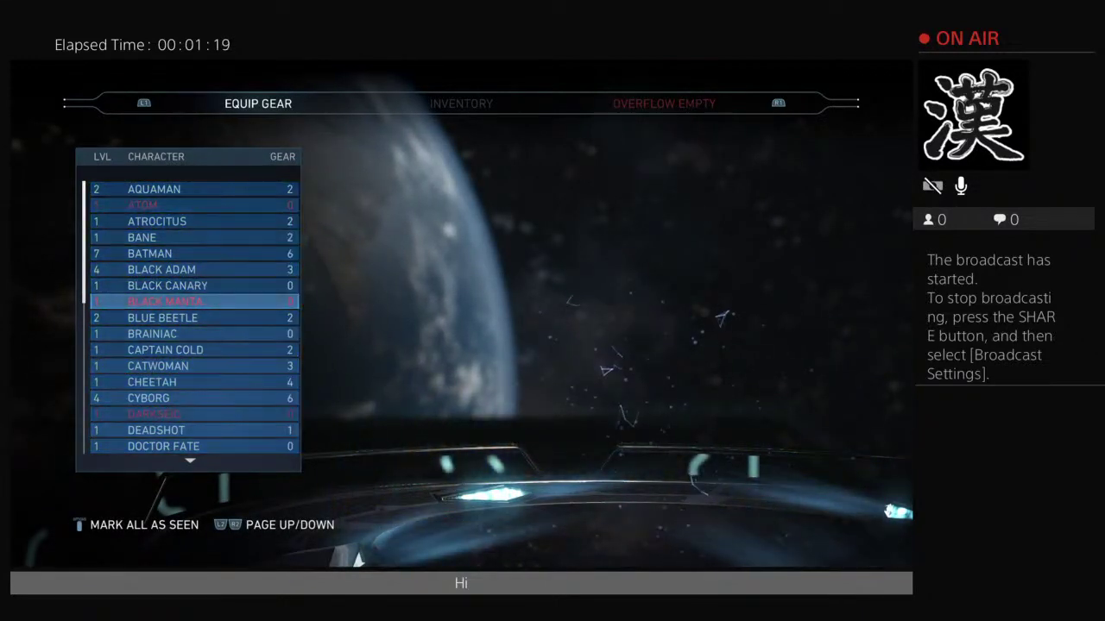
key(Up)
key(Up)
key(Up)
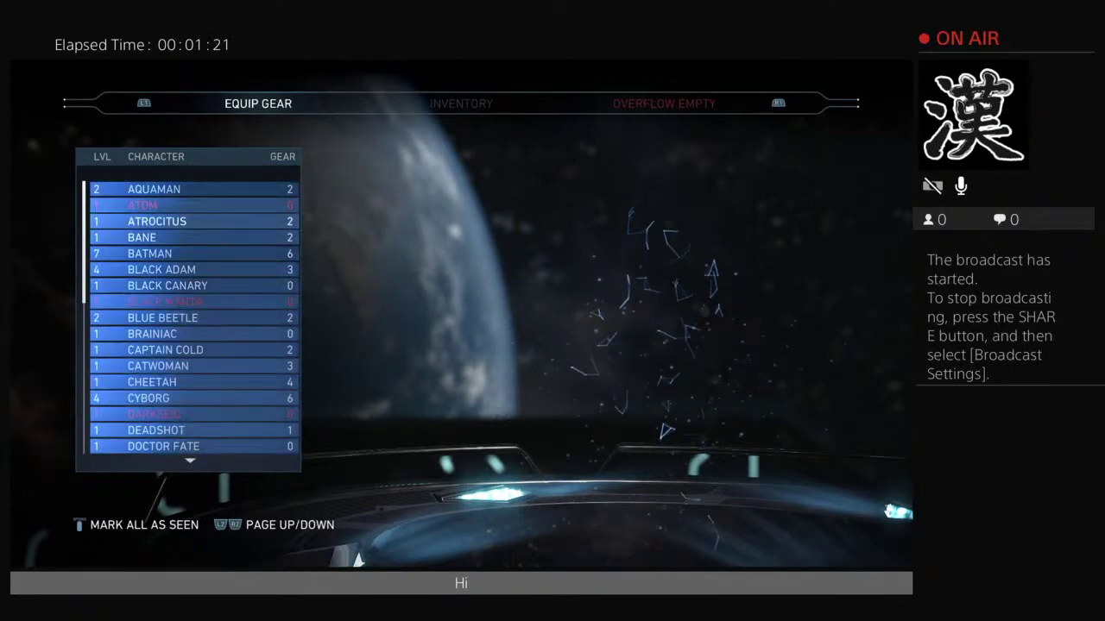
key(Down)
key(Down)
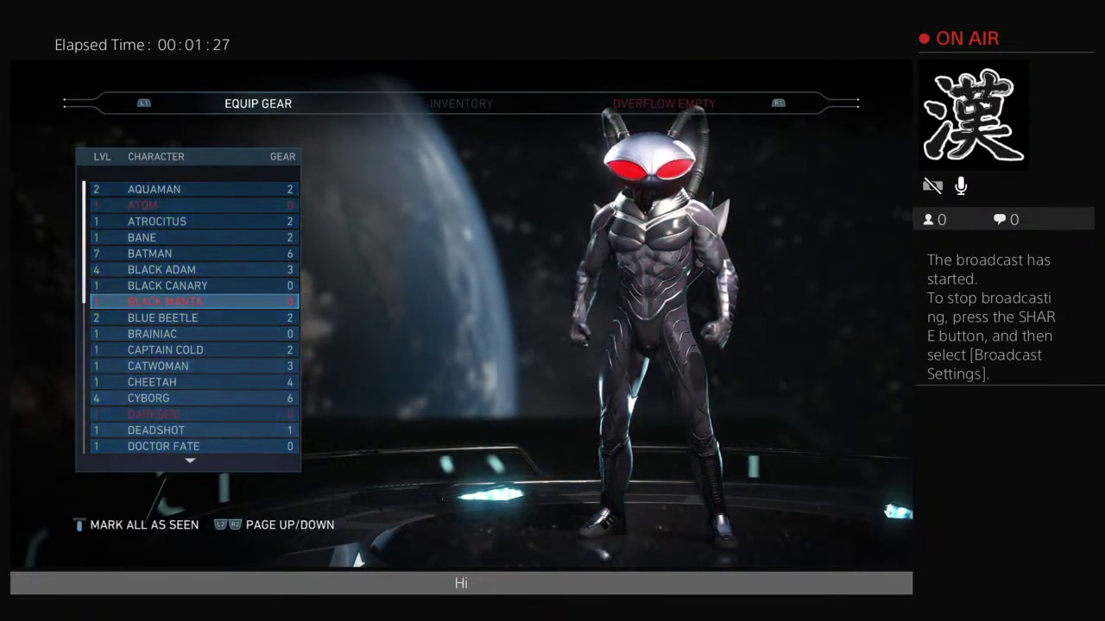
key(Down)
key(Down)
key(Down)
key(Down)
key(Down)
key(Down)
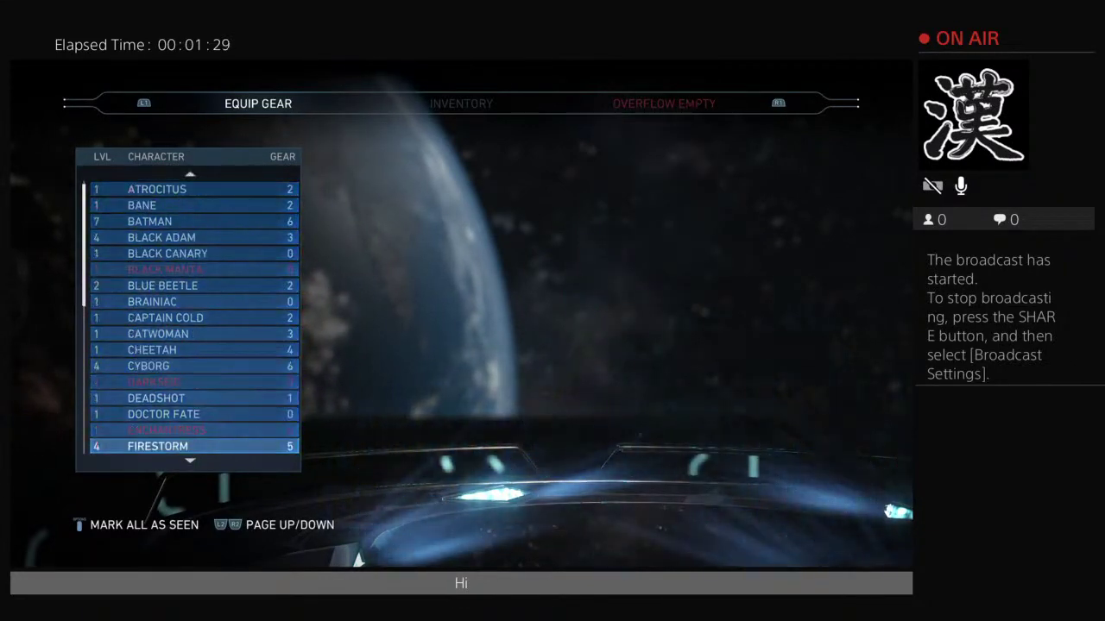
key(Page_Down)
key(Page_Down)
key(Escape)
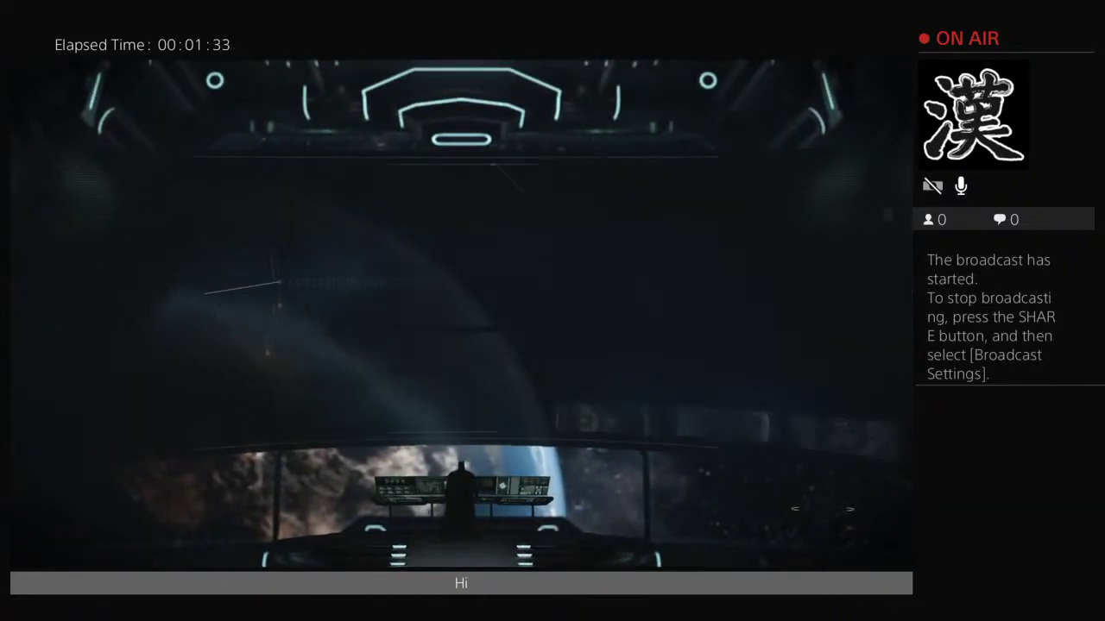
Bring up the main menu and enter Multiplayer
key(Up)
key(Up)
key(Up)
key(Down)
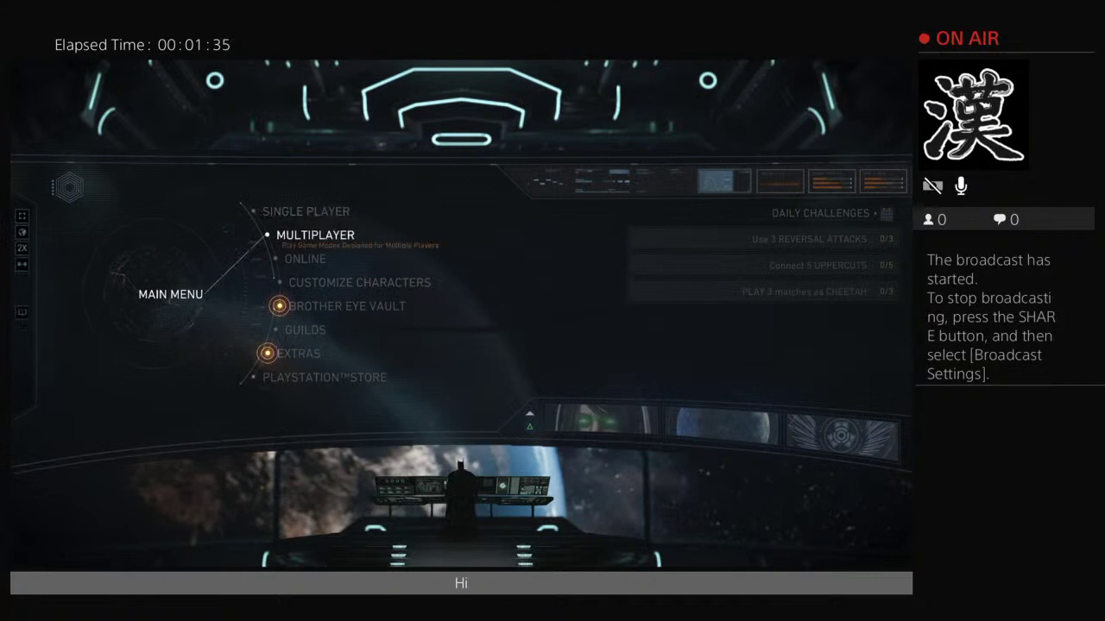
key(Up)
key(Down)
key(Return)
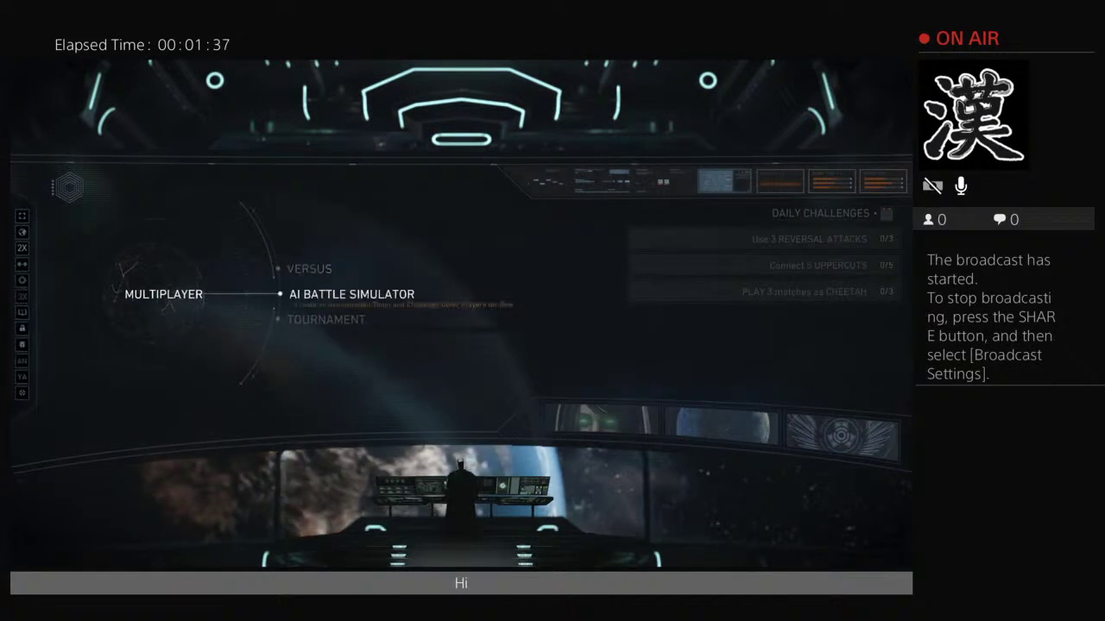
Peek at AI Battle Simulator's Fight option, back out, and start Versus
key(Return)
key(Down)
key(Down)
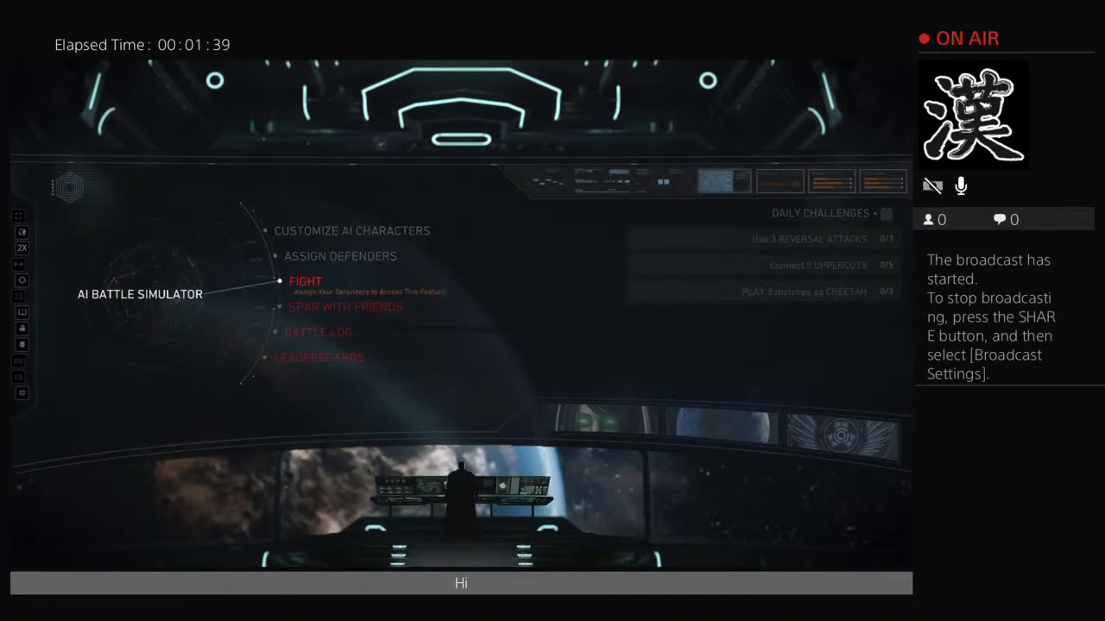
key(Escape)
key(Up)
key(Return)
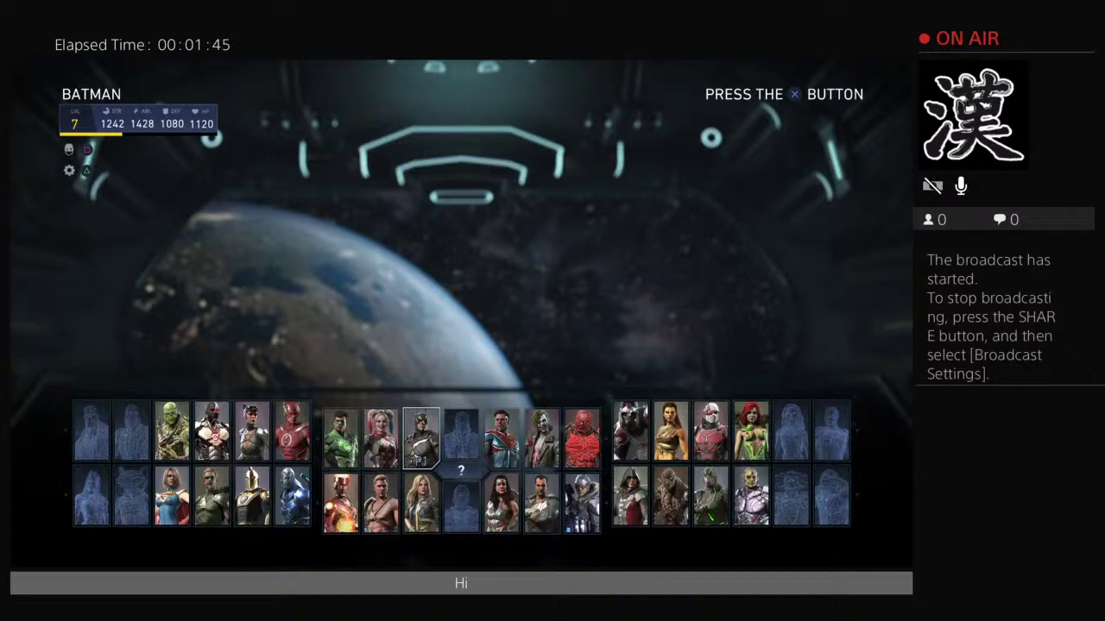
Browse the grid over Red Hood, Harley Quinn, Atom, TMNT, Raiden, Starfire and Poison Ivy
key(Right)
key(Left)
key(Left)
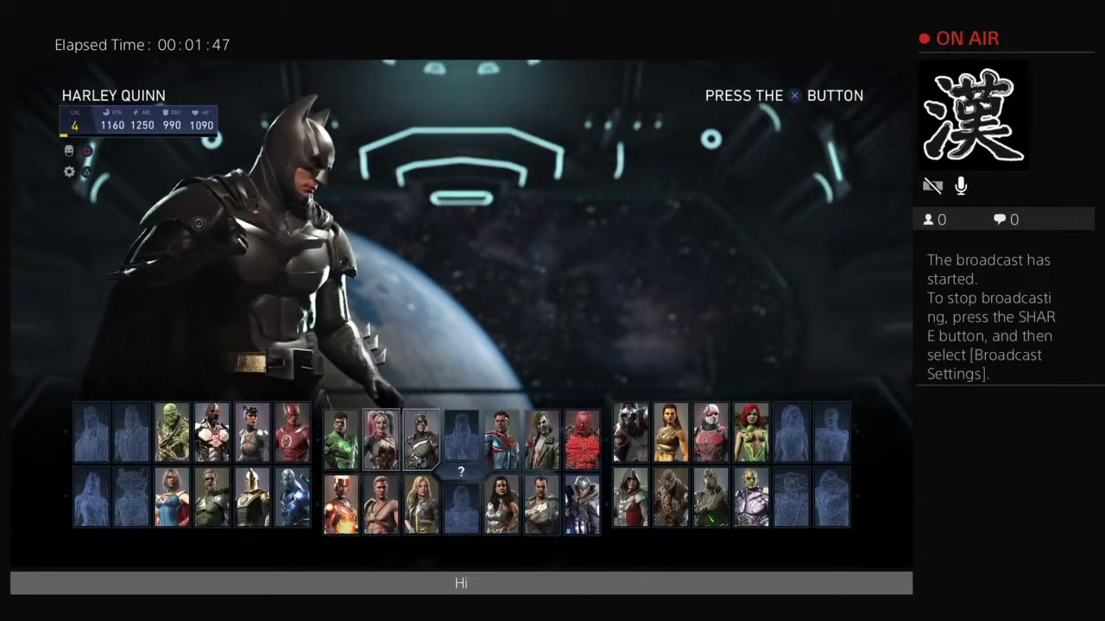
key(Left)
key(Left)
key(Down)
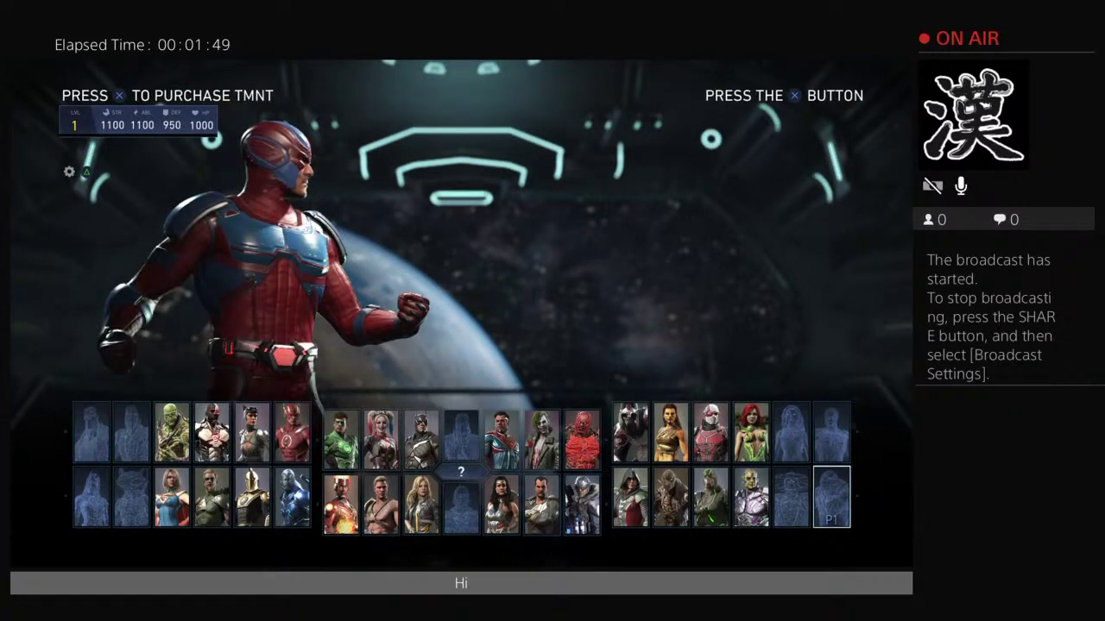
key(Left)
key(Up)
key(Left)
key(Left)
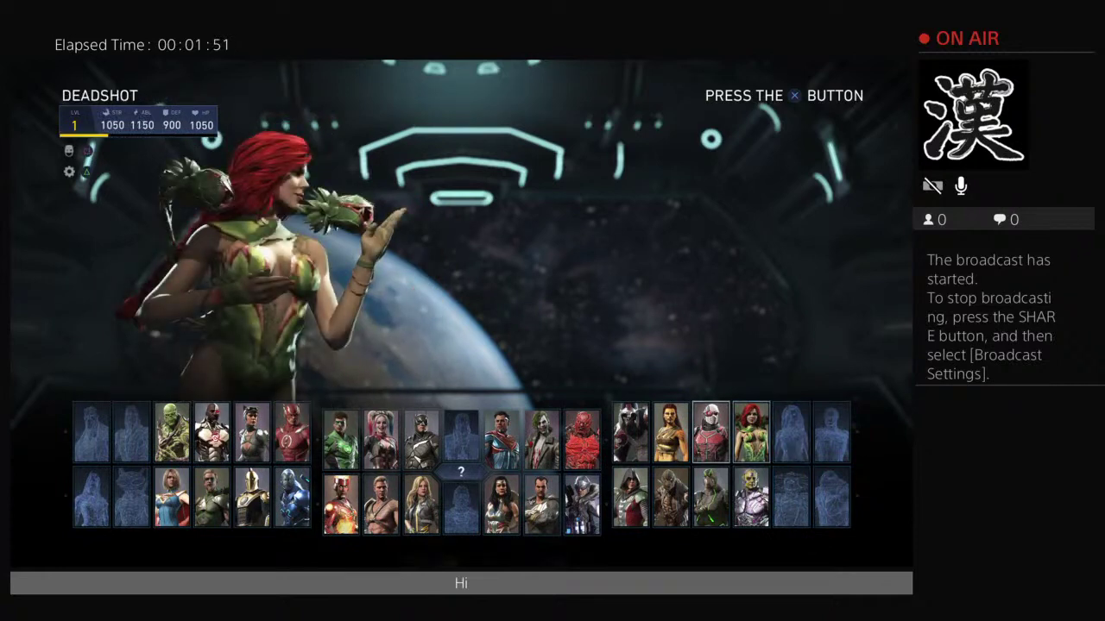
key(Left)
Browse Deadshot, Hellboy and Enchantress, finishing on a Black Manta preview
key(Right)
key(Right)
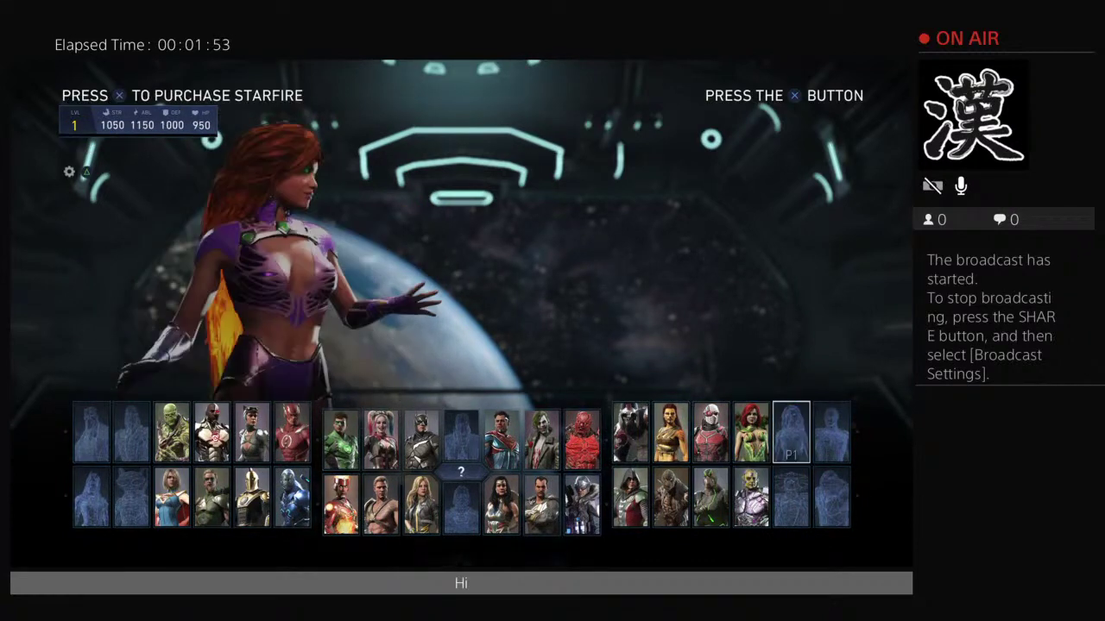
key(Right)
key(Right)
key(Down)
key(Right)
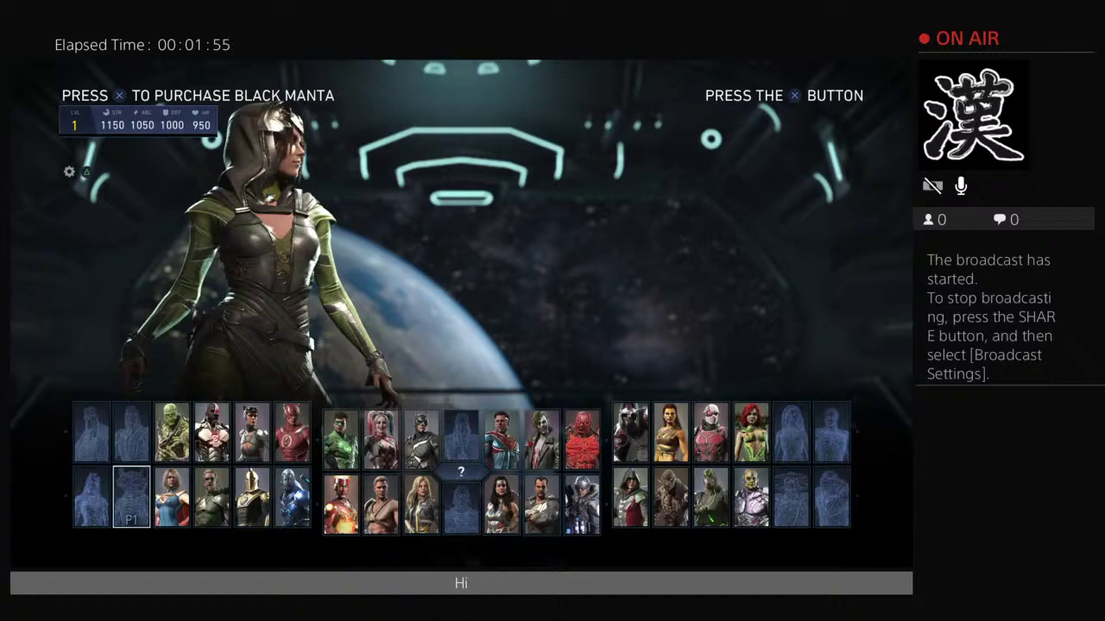
key(Up)
key(Down)
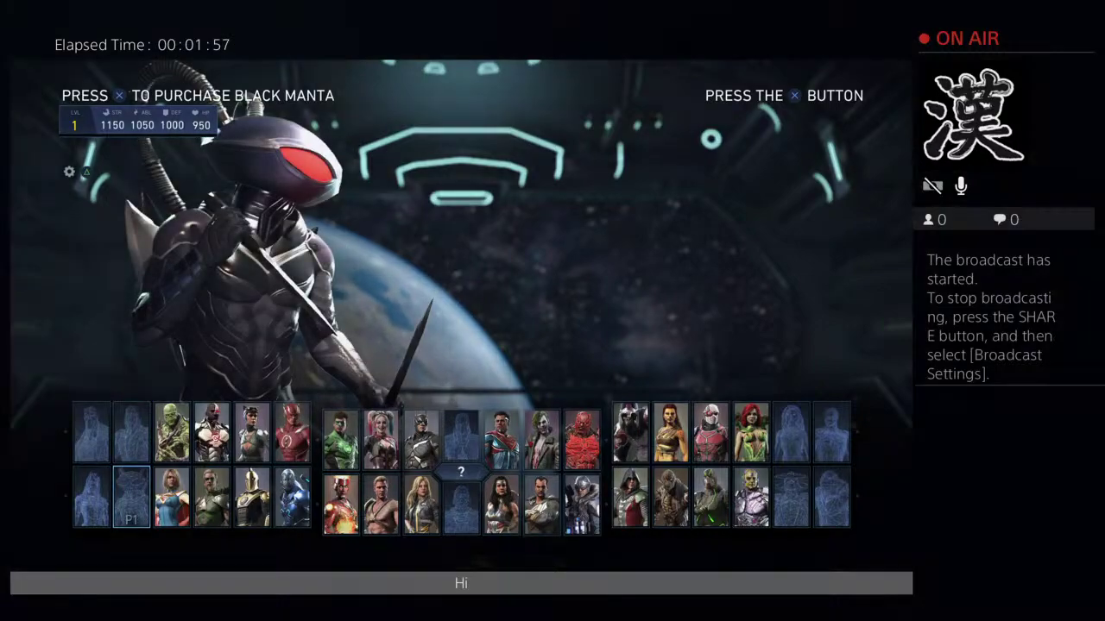